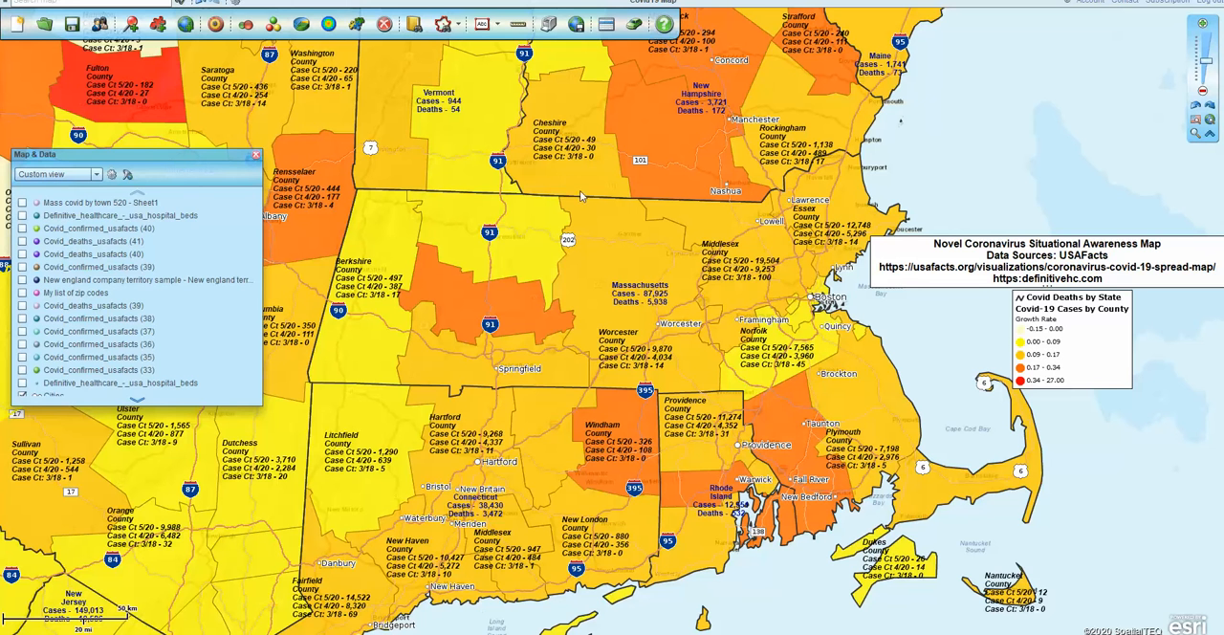
# Remove the Covid_confirmed_usafacts (33) dataset from the map
pyautogui.moveTo(587, 198)
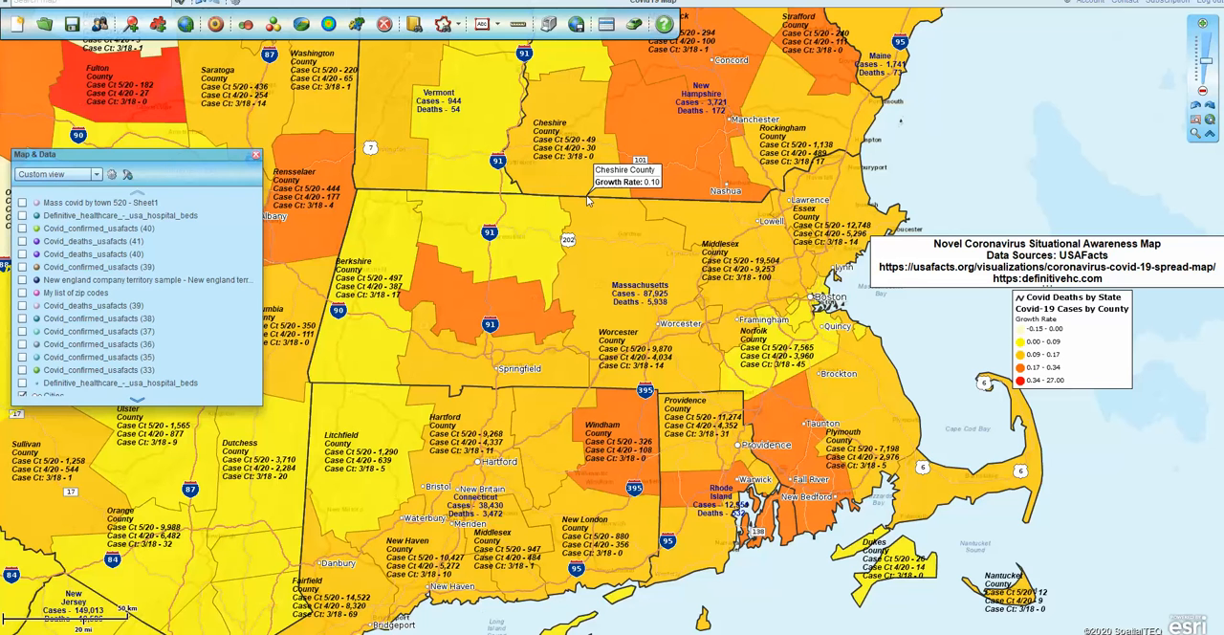
pyautogui.click(1194, 124)
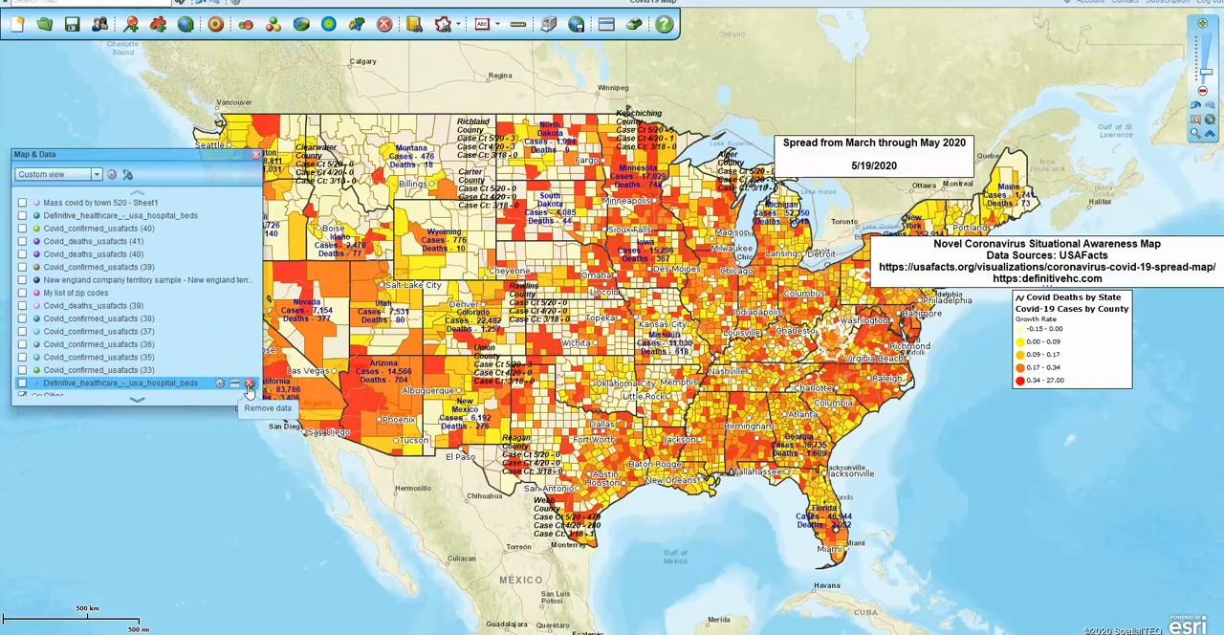
pyautogui.click(248, 356)
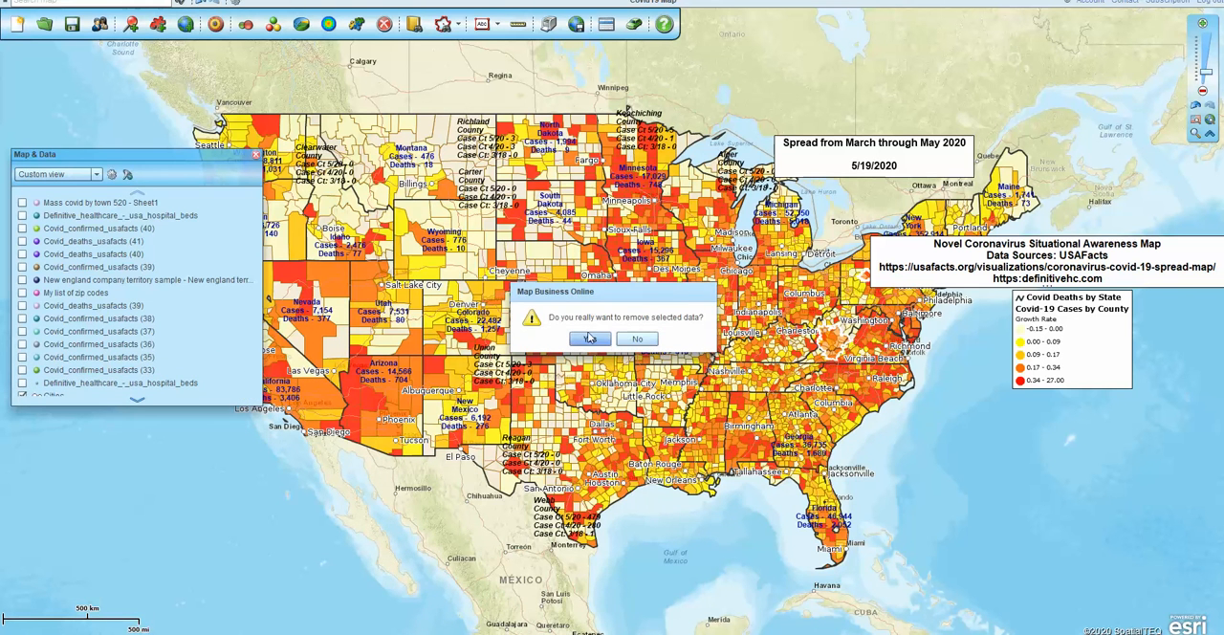
pyautogui.click(591, 340)
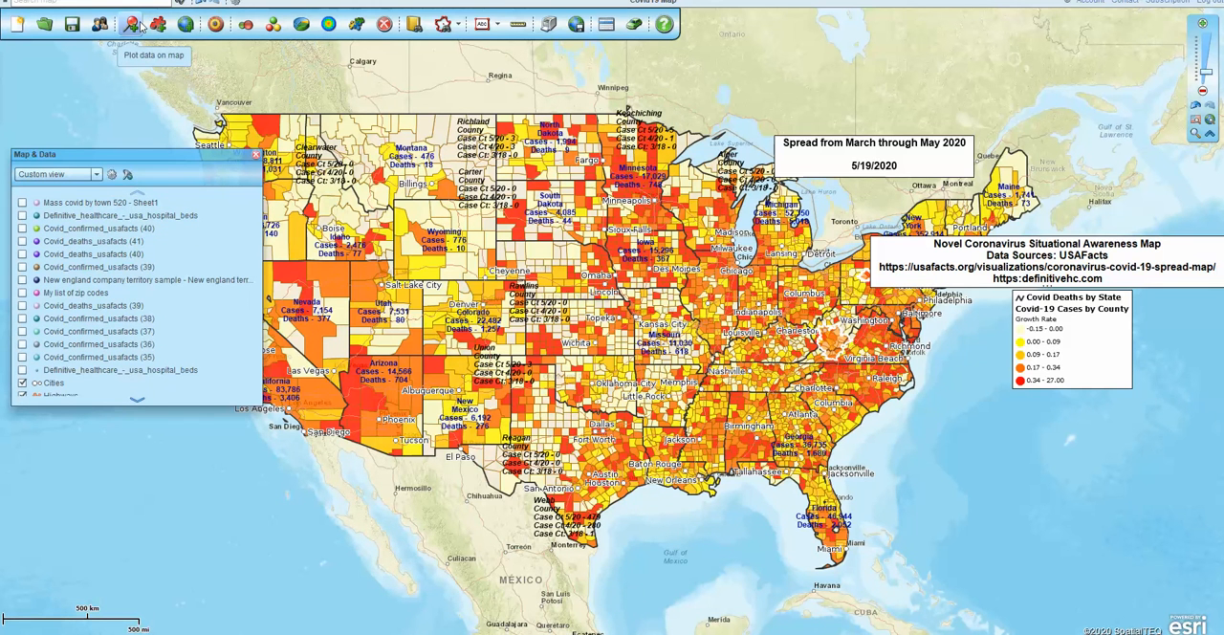
# Save the map in the My templates folder under the name Covid19 Map Template
pyautogui.click(73, 26)
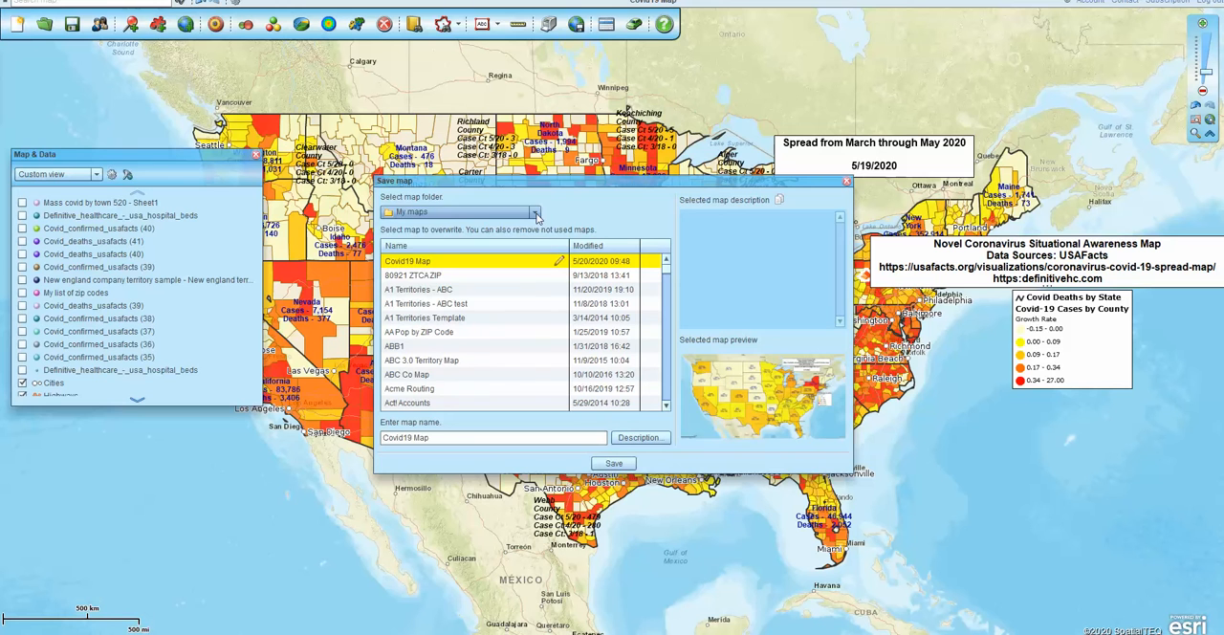
pyautogui.click(537, 218)
pyautogui.click(456, 243)
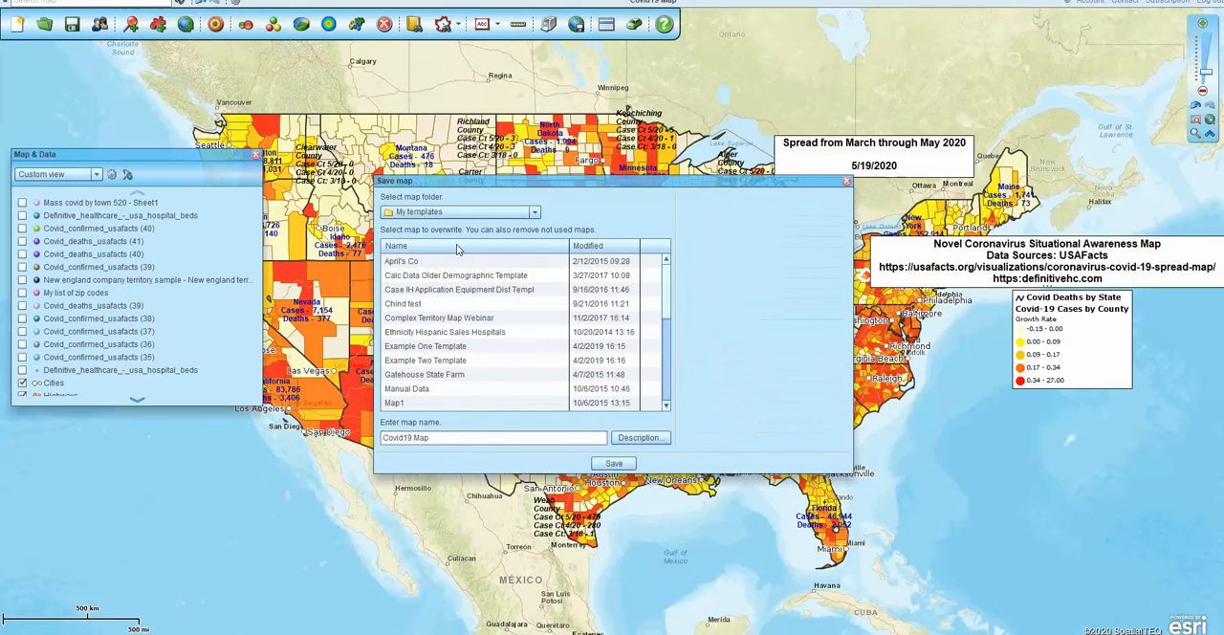
pyautogui.click(435, 436)
pyautogui.click(612, 462)
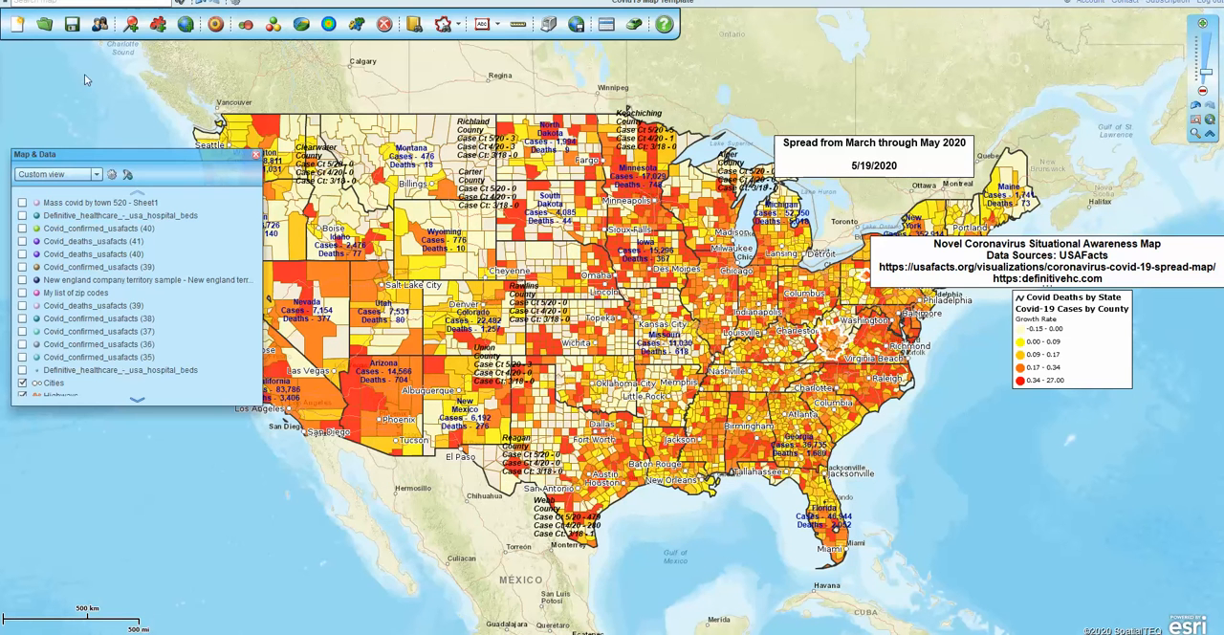
# Look at the map folders available for opening a saved map, and close the dialog without opening one
pyautogui.click(45, 24)
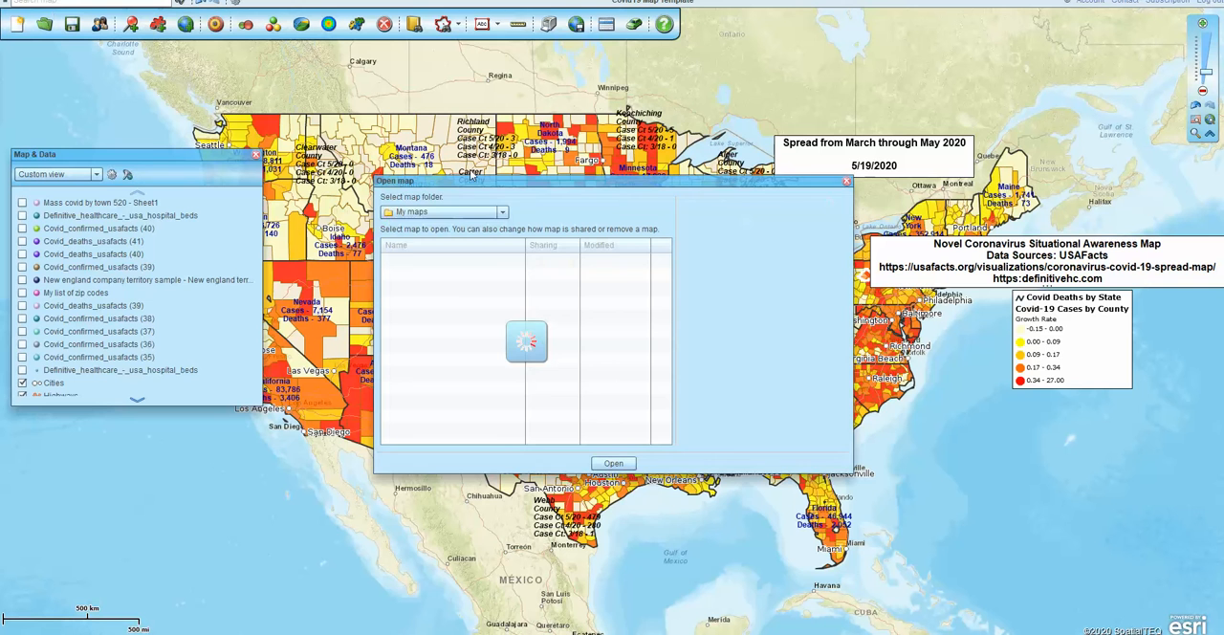
pyautogui.click(500, 214)
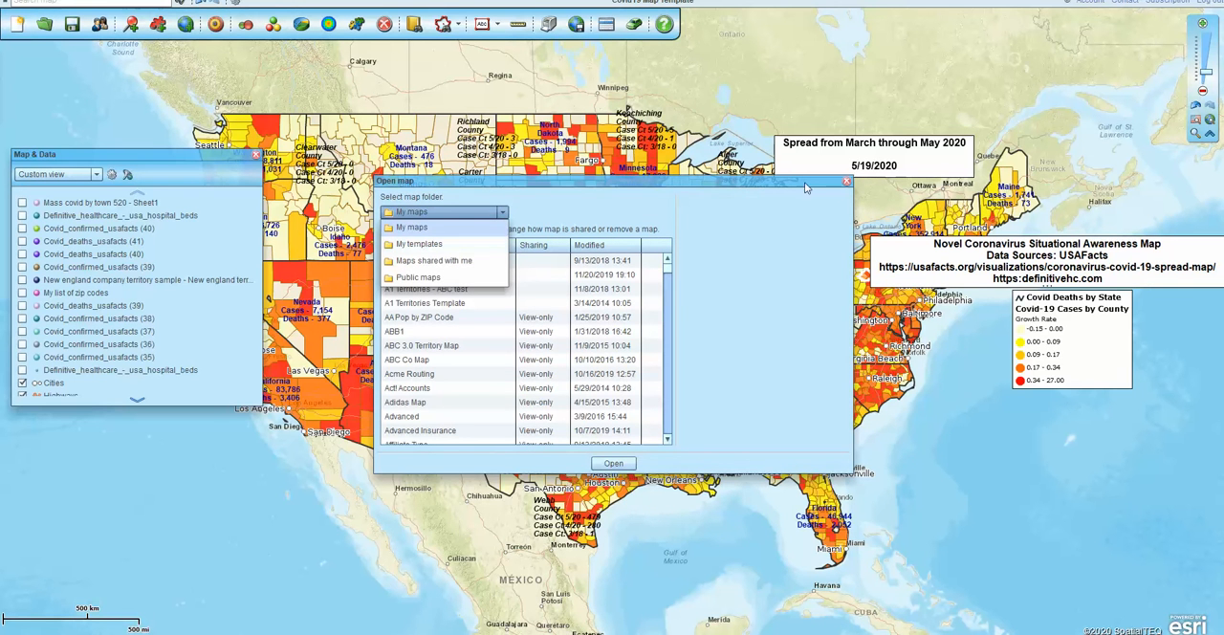
pyautogui.click(846, 181)
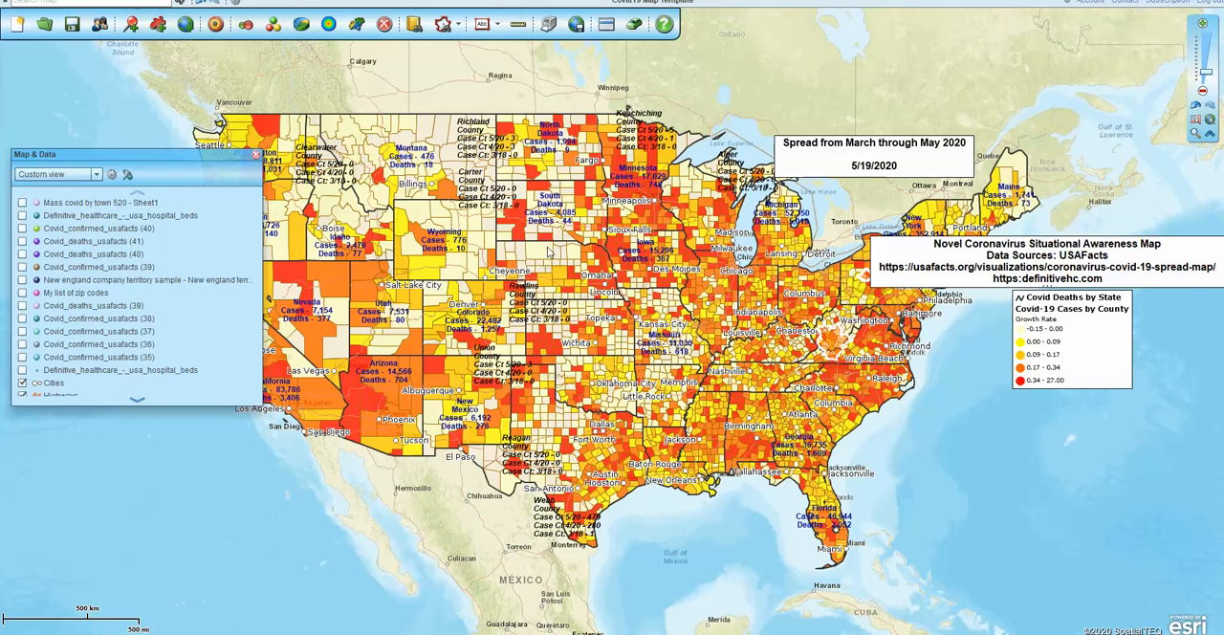
# Examine the county case labels and growth rates in New England, including Middlesex County and Cheshire County
pyautogui.moveTo(605, 222)
pyautogui.moveTo(592, 390)
pyautogui.click(1194, 110)
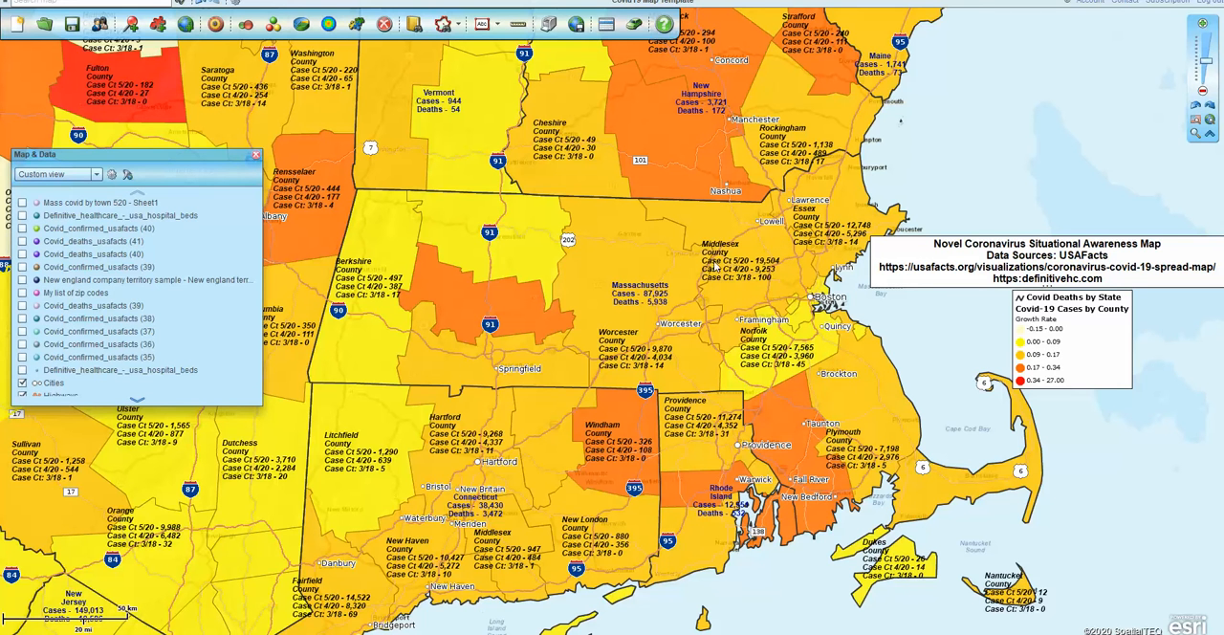
pyautogui.moveTo(842, 224)
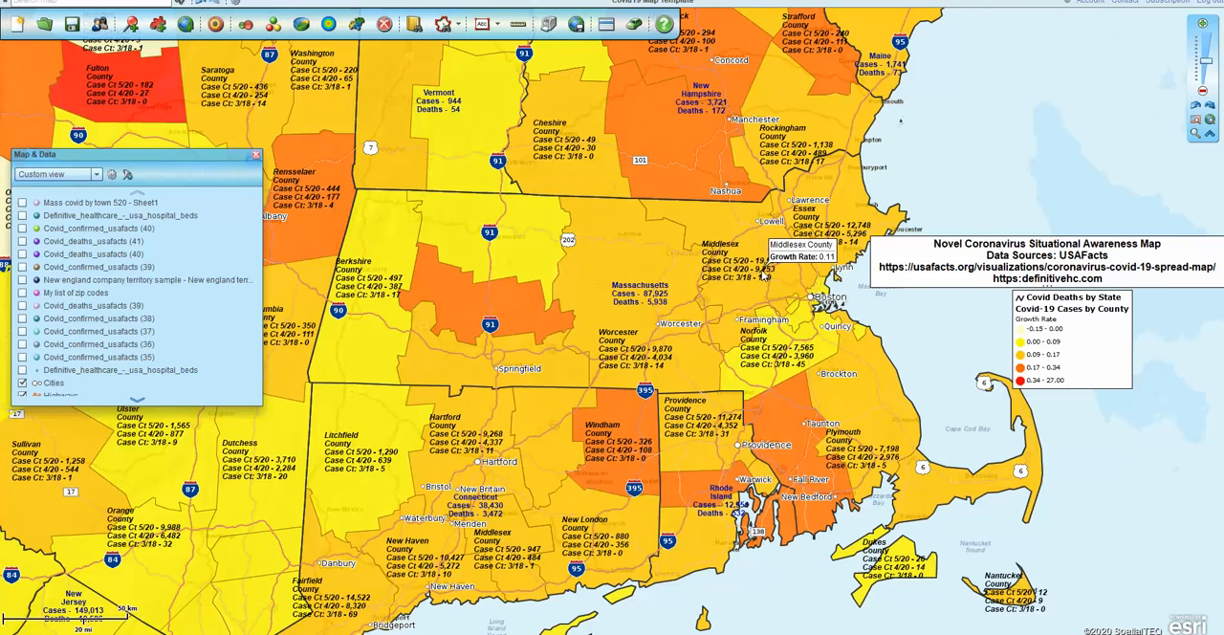
pyautogui.moveTo(764, 283)
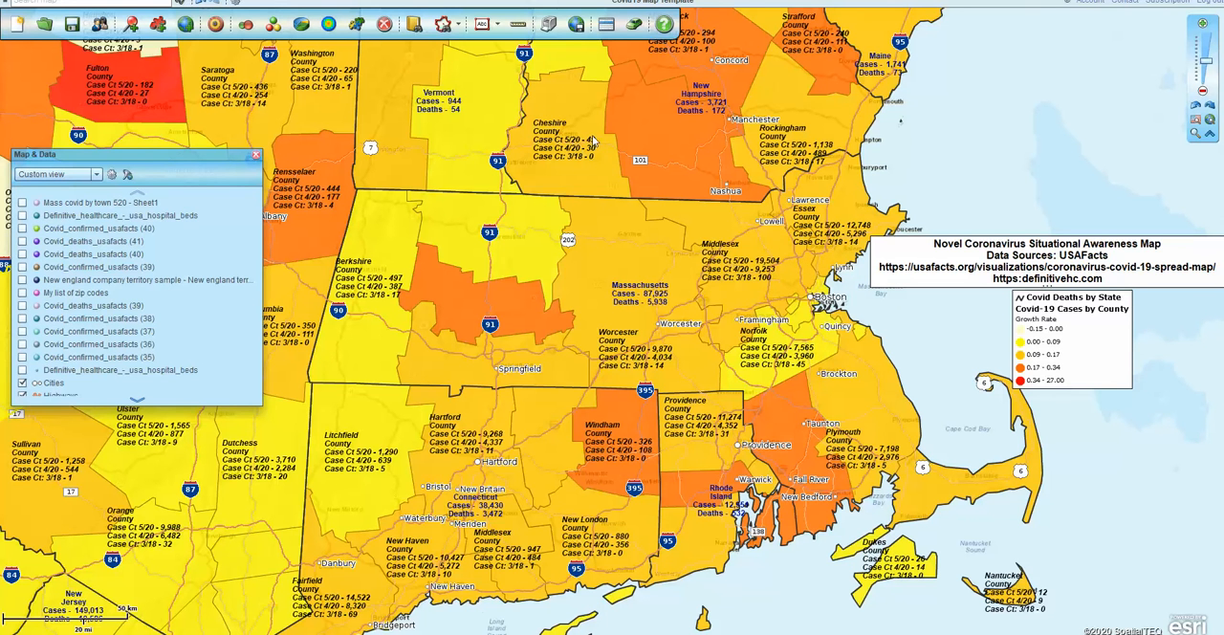
pyautogui.moveTo(593, 146)
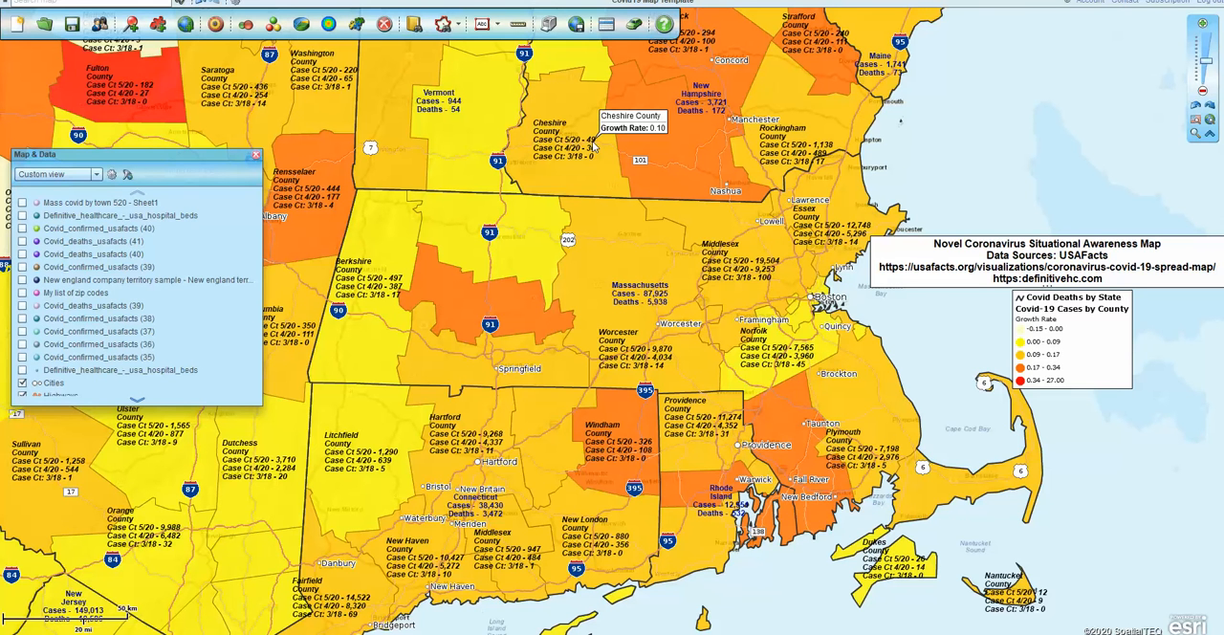
pyautogui.moveTo(486, 130)
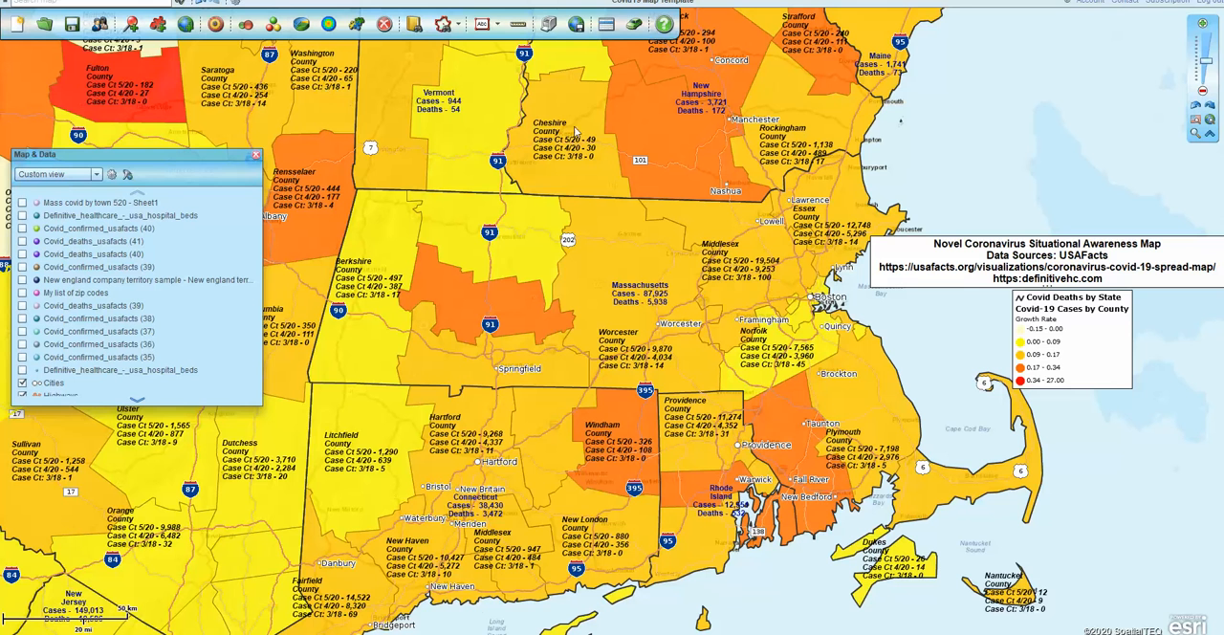
pyautogui.moveTo(870, 204)
# Display the upper Definitive_healthcare_-_usa_hospital_beds dataset on the map, keeping the Cities and Highways layers on
pyautogui.click(22, 216)
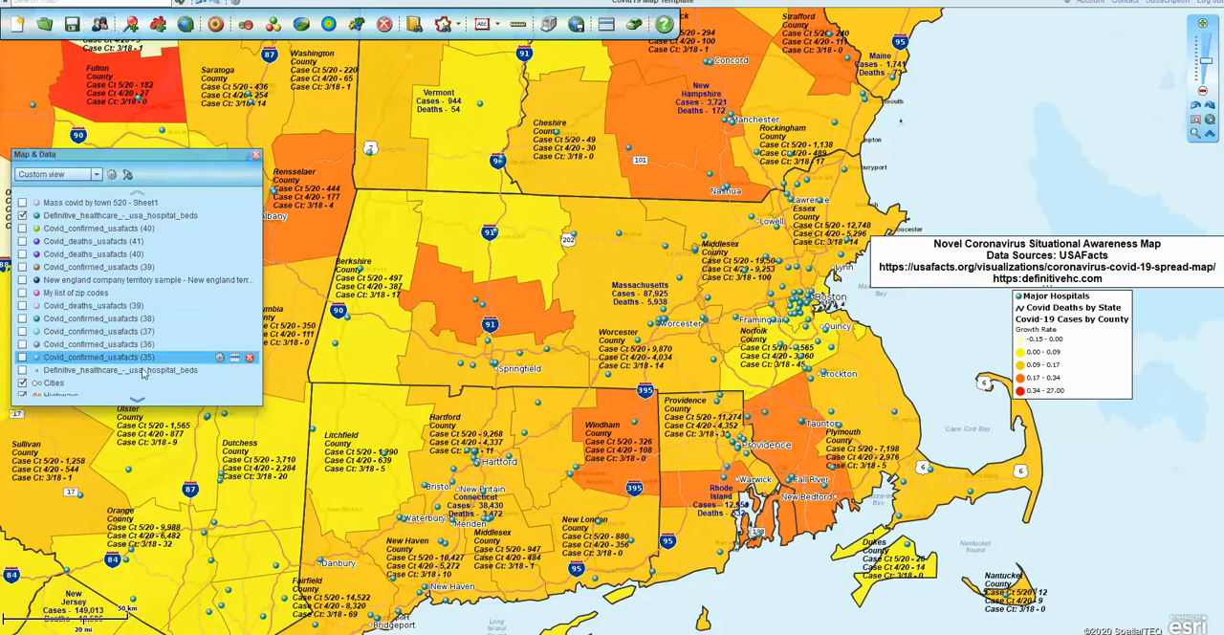
pyautogui.click(22, 383)
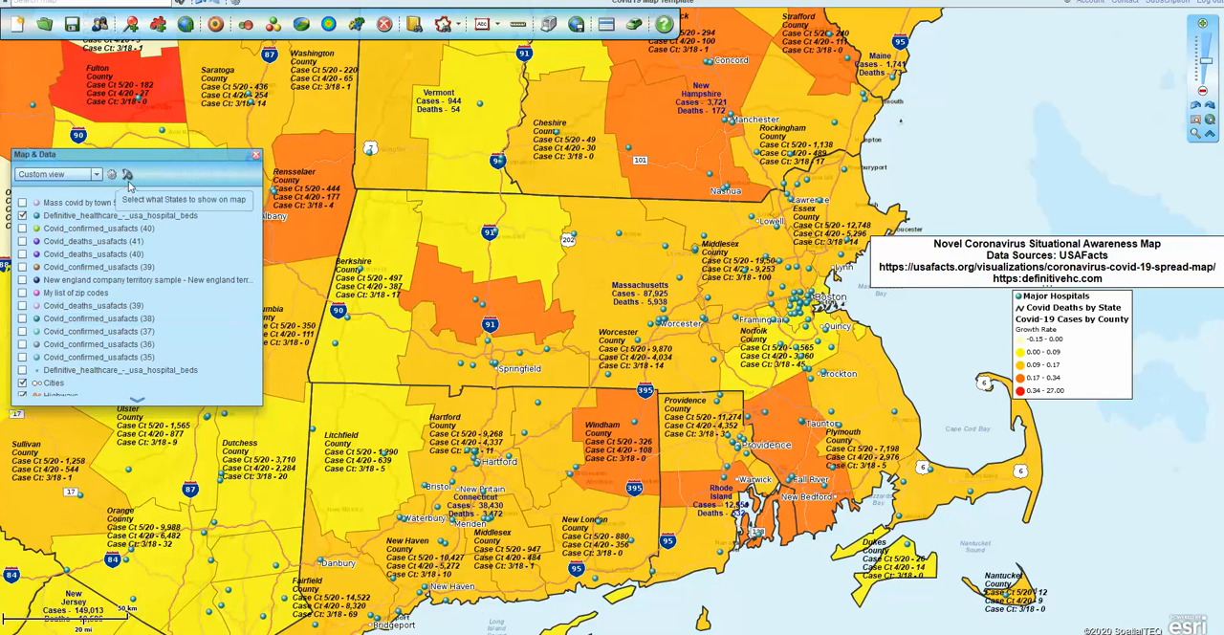
pyautogui.click(139, 402)
pyautogui.click(22, 390)
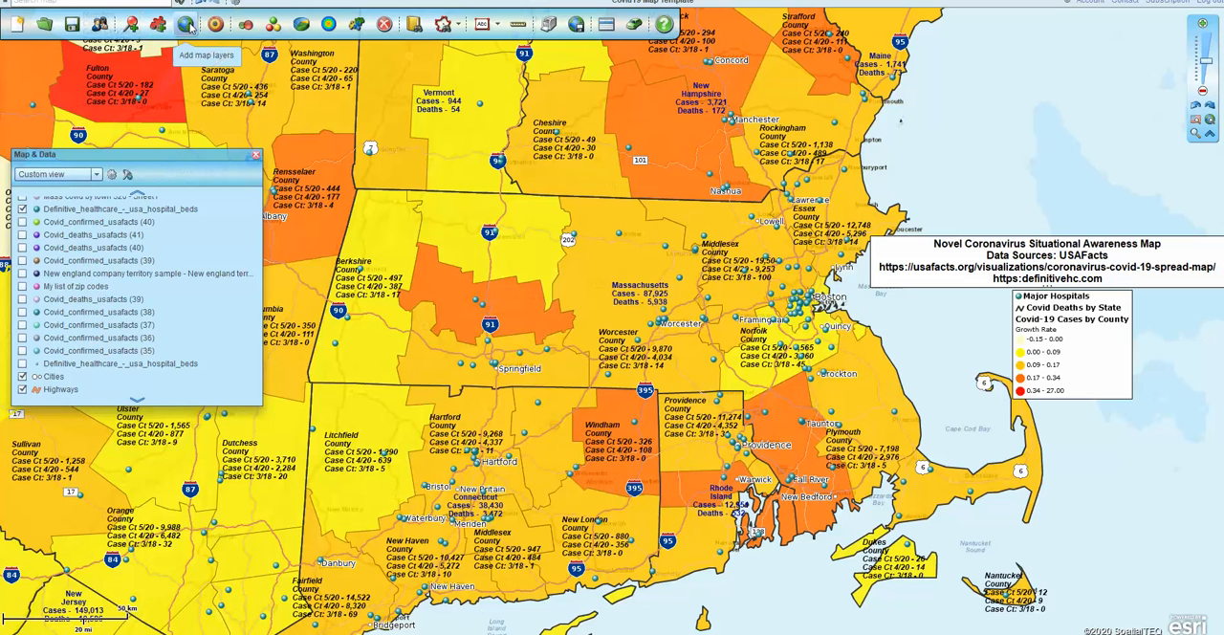
# Add the City limits map layer to the map
pyautogui.click(188, 25)
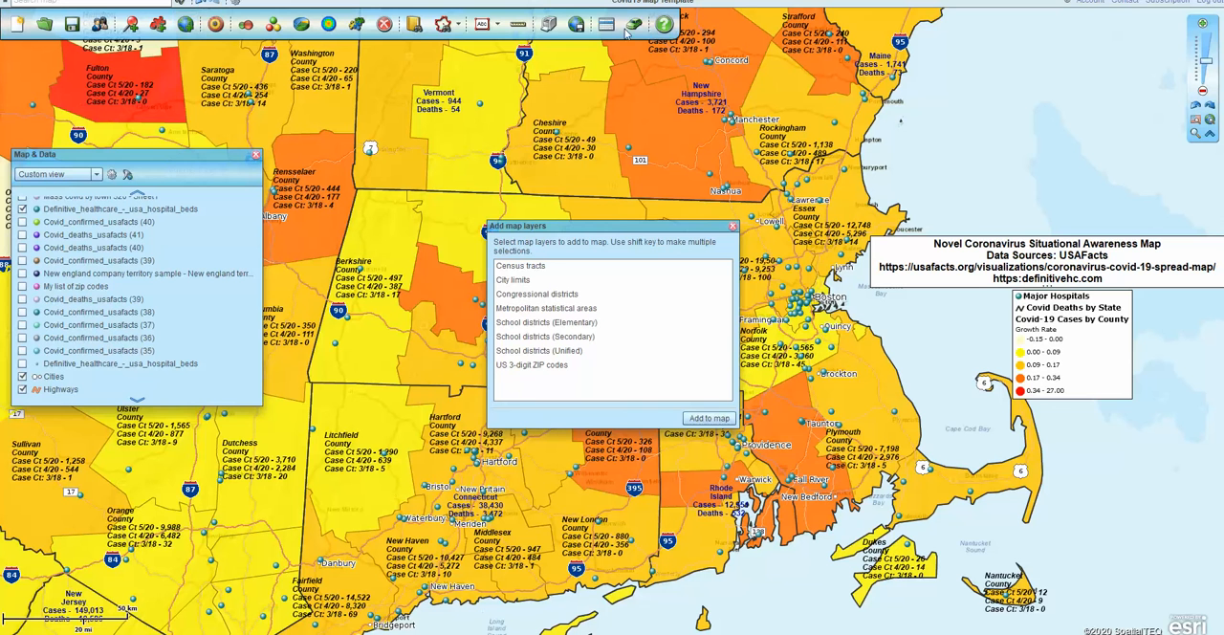
pyautogui.click(513, 280)
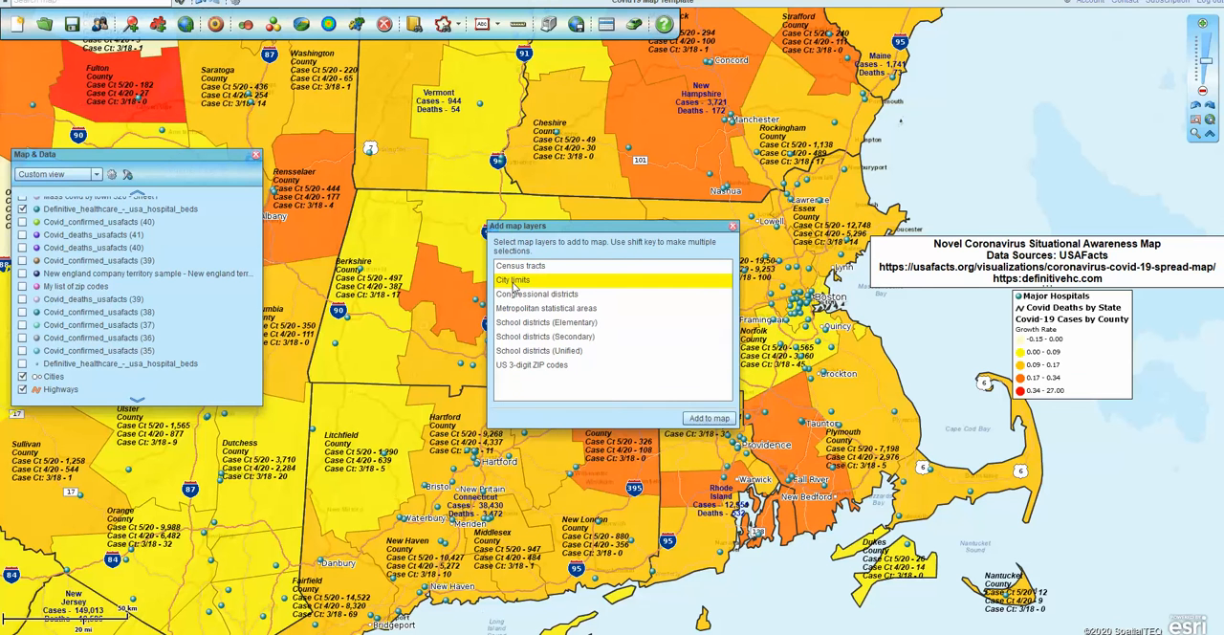
pyautogui.click(708, 418)
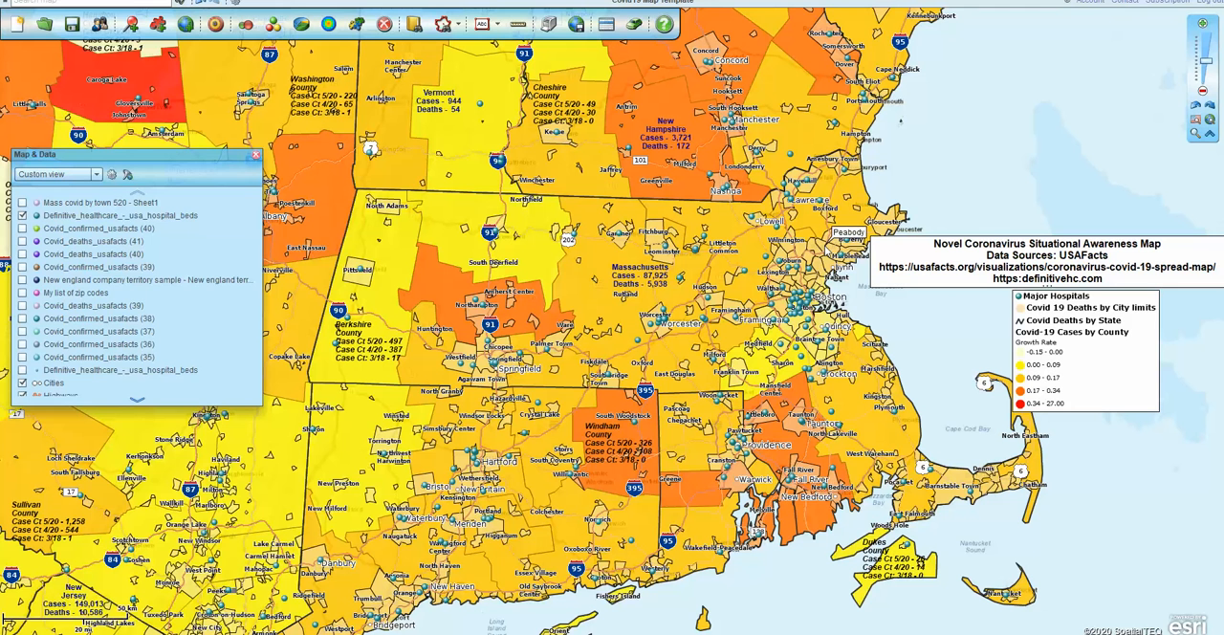
# Show the Mass covid by town 520 - Sheet1 points briefly and hide them again
pyautogui.click(22, 203)
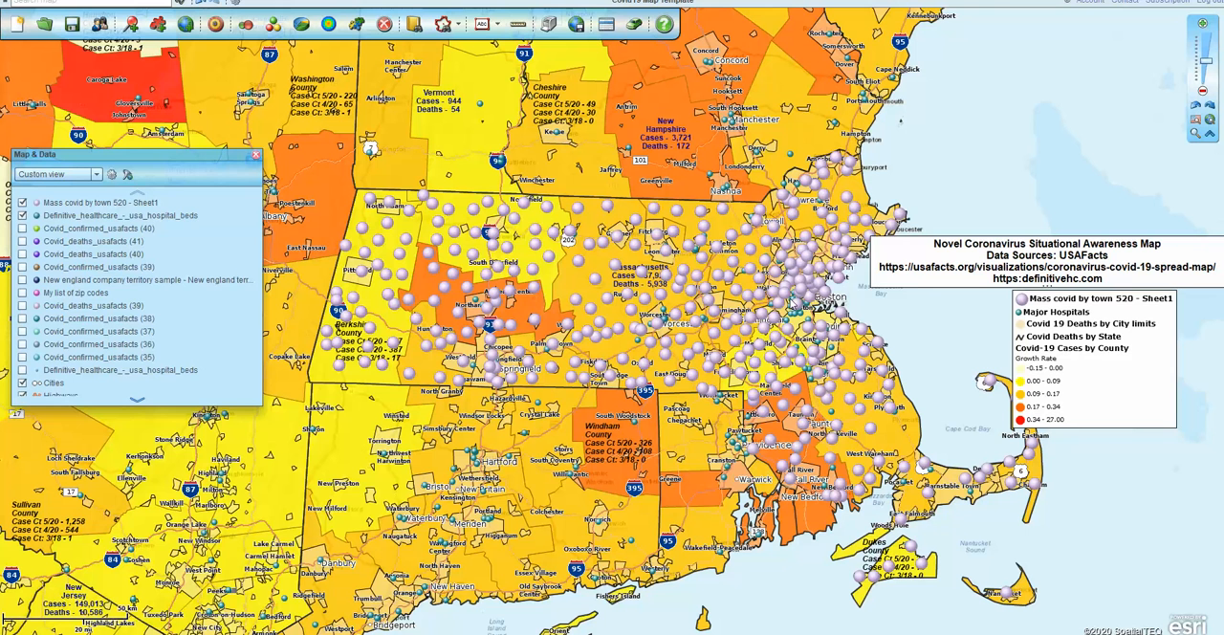
pyautogui.click(22, 203)
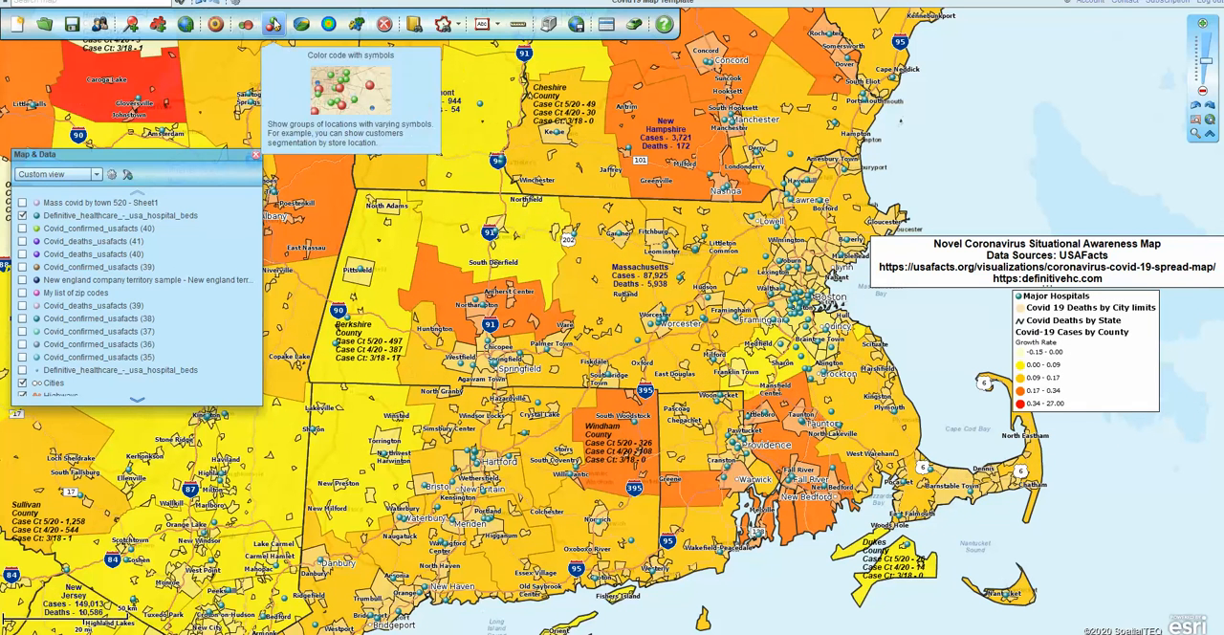
# Start color coding the City limits layer by the Count: Total column of Mass covid by town 520 - Sheet1
pyautogui.click(353, 24)
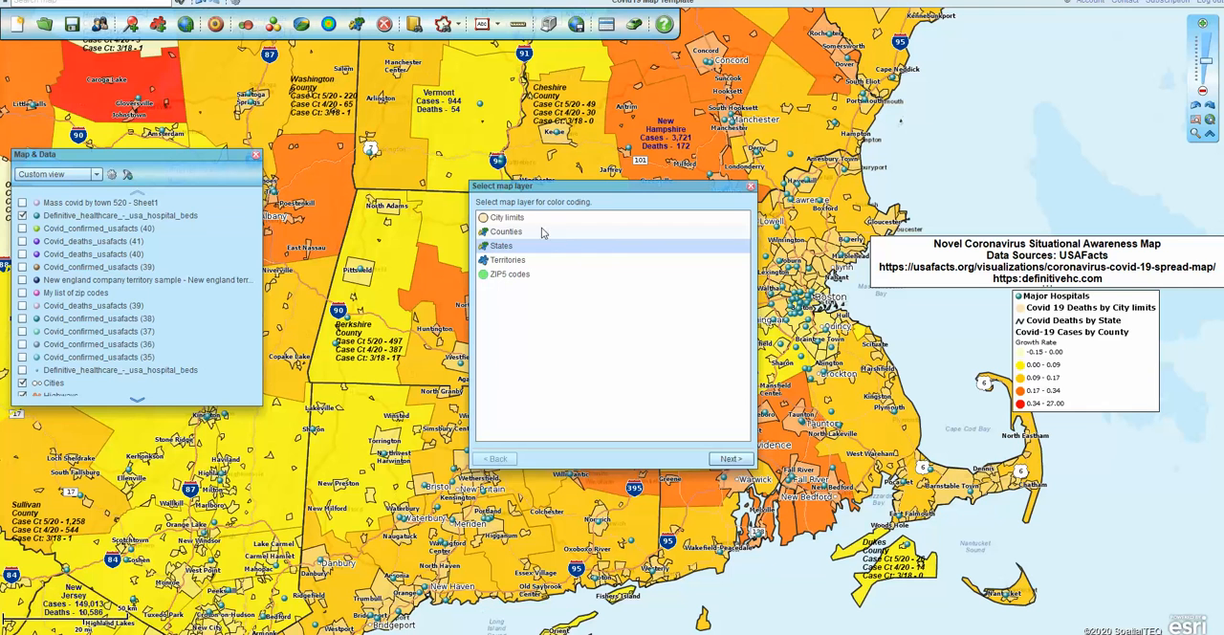
pyautogui.click(522, 219)
pyautogui.click(730, 459)
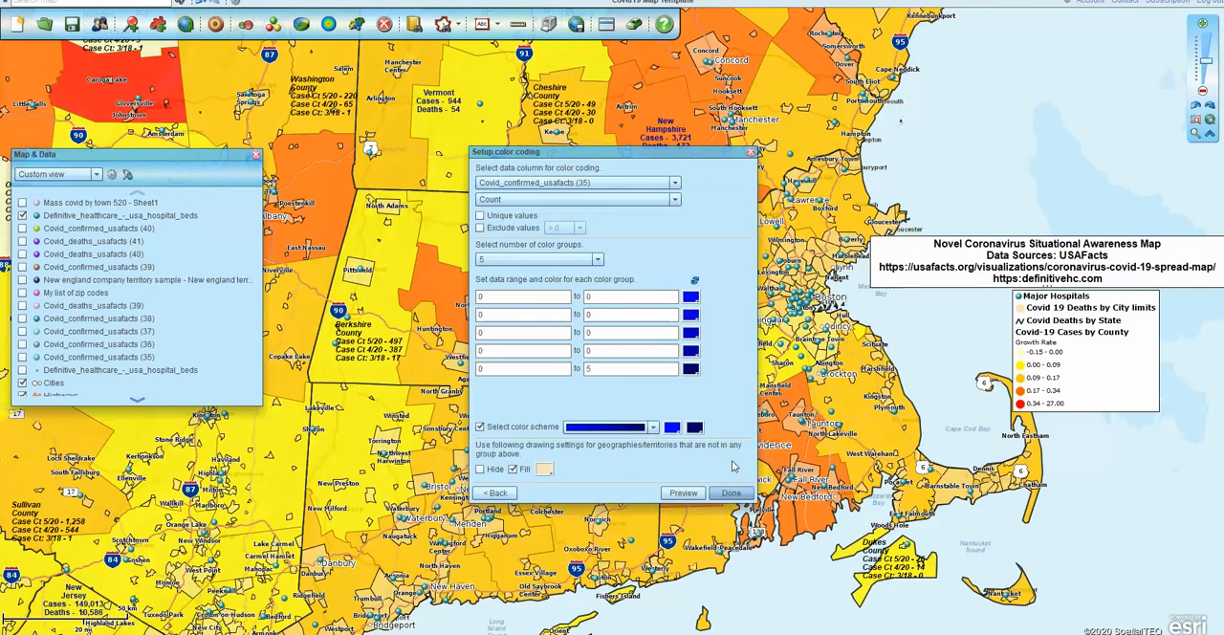
pyautogui.click(675, 182)
pyautogui.moveTo(677, 218); pyautogui.dragTo(678, 204)
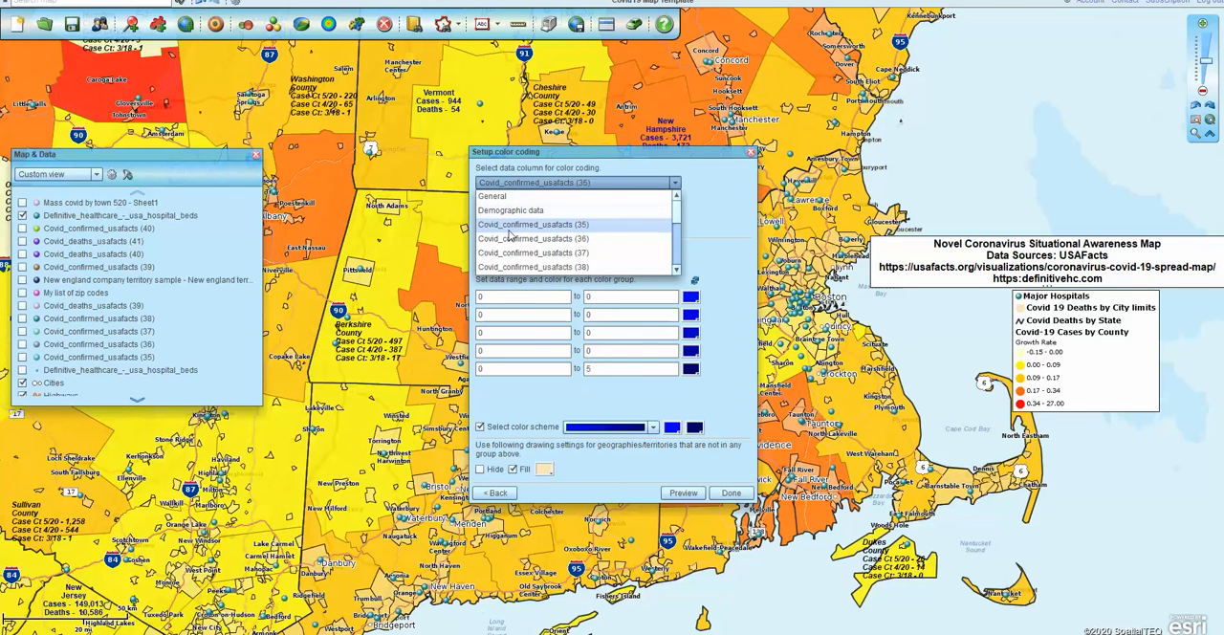
pyautogui.moveTo(681, 208); pyautogui.dragTo(680, 251)
pyautogui.click(582, 245)
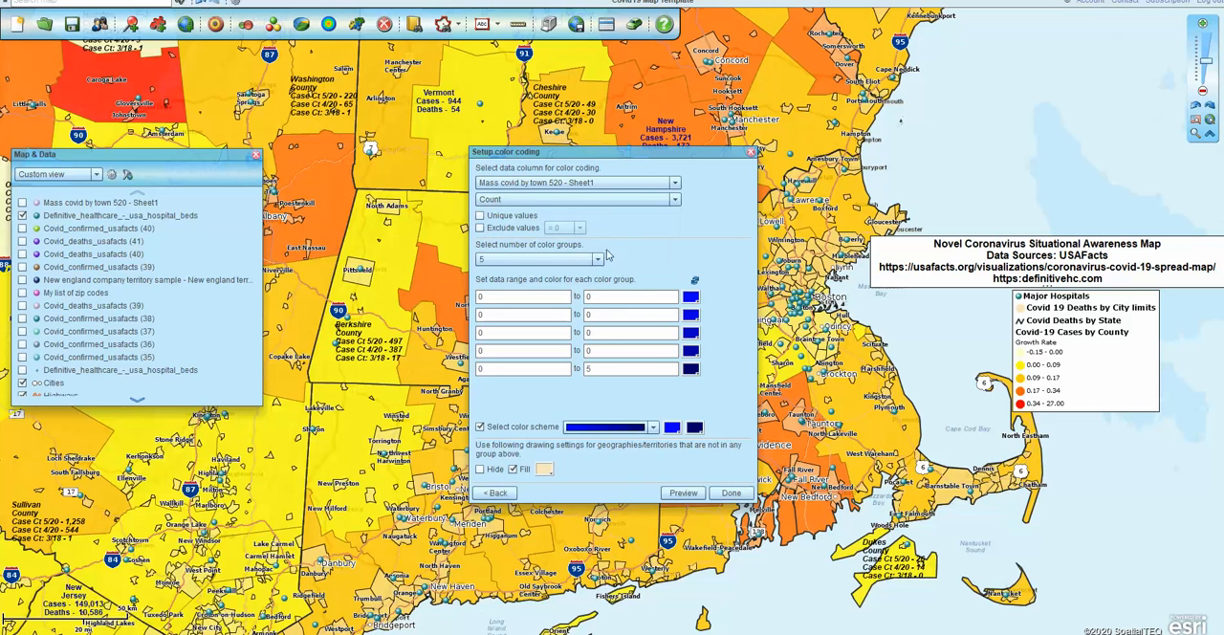
pyautogui.click(675, 202)
pyautogui.click(499, 270)
# Use three color groups and set the first group's range to 1–500 with a light green fill
pyautogui.click(598, 259)
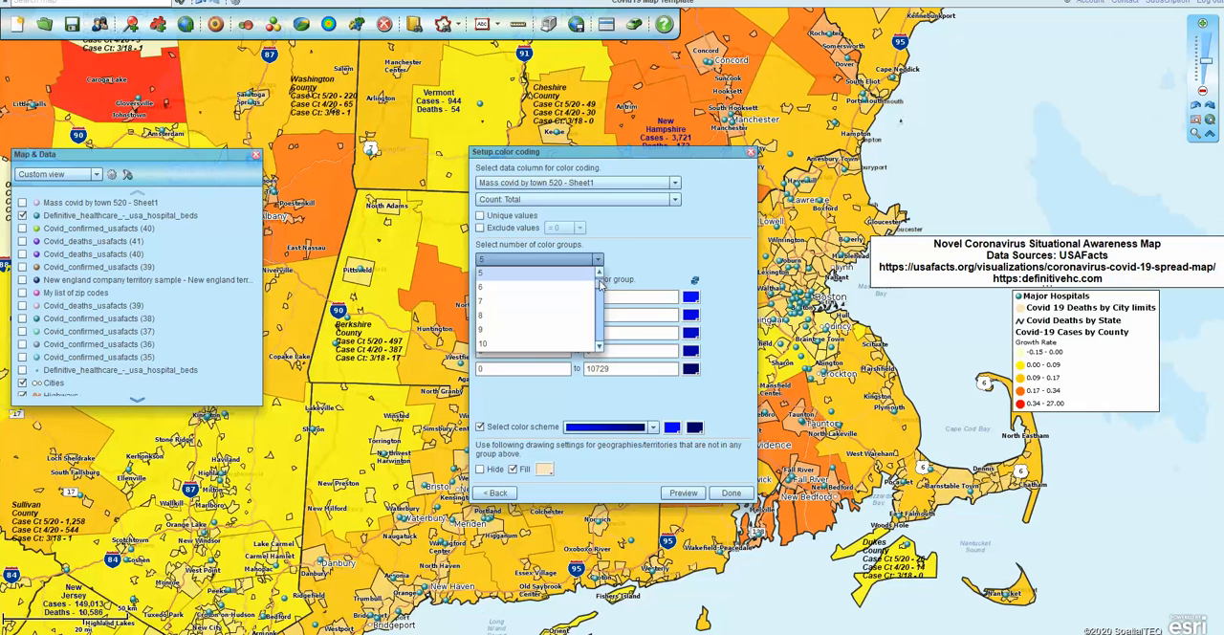
pyautogui.click(525, 287)
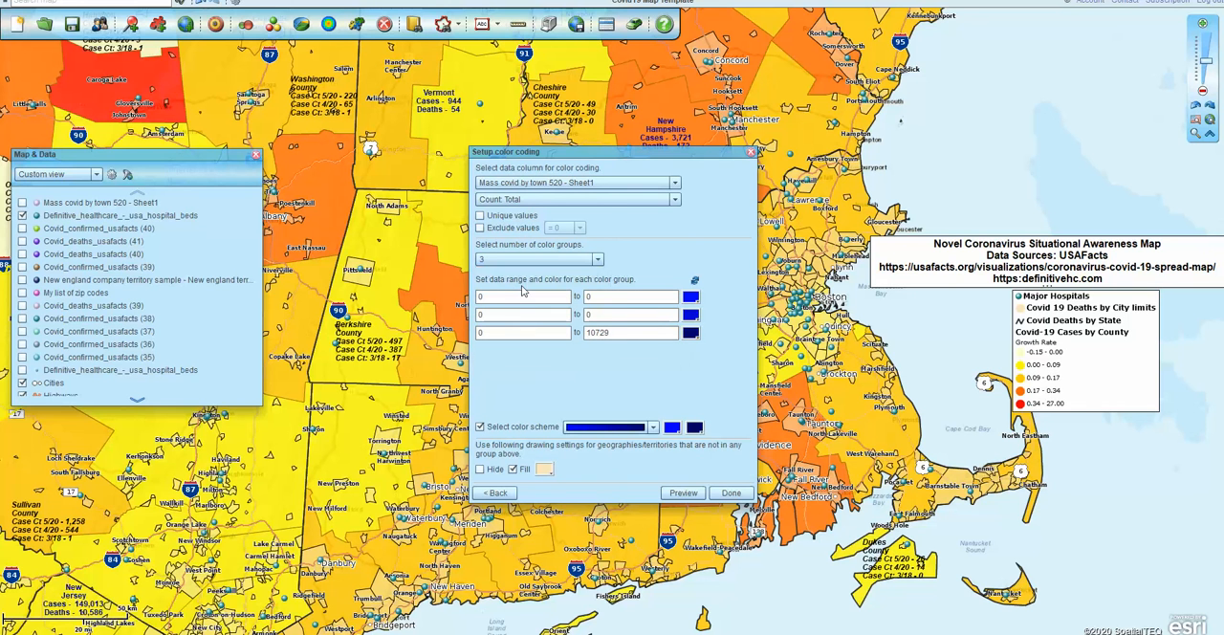
pyautogui.doubleClick(501, 297)
pyautogui.click(691, 313)
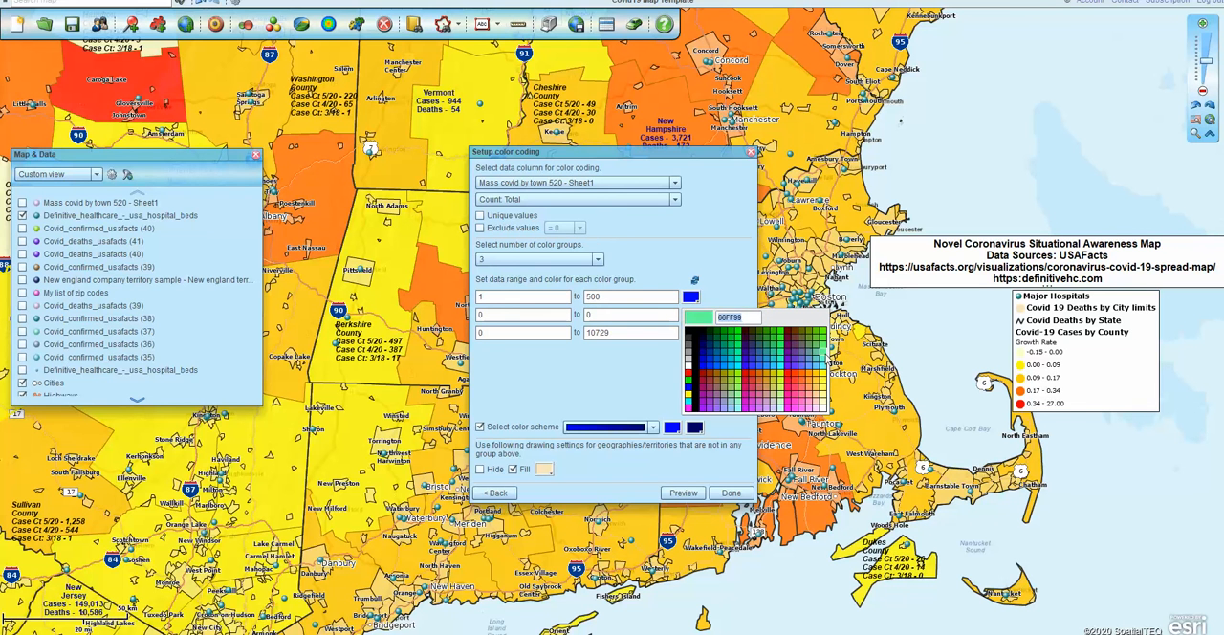
pyautogui.click(819, 353)
# Set the second group's range to 501–2500 in cyan and the third group's lower limit to 2501
pyautogui.doubleClick(543, 315)
pyautogui.write('501')
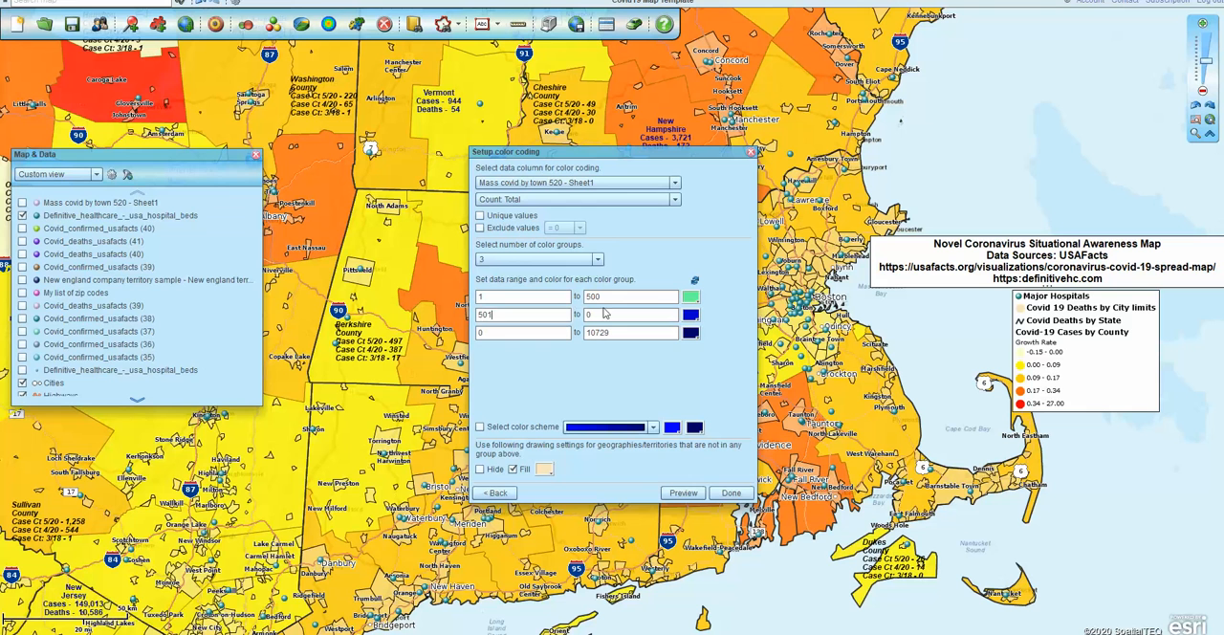
pyautogui.press('ctrl')
pyautogui.press('ctrl')
pyautogui.press('ctrl')
pyautogui.press('ctrl')
pyautogui.press('ctrl')
pyautogui.click(691, 317)
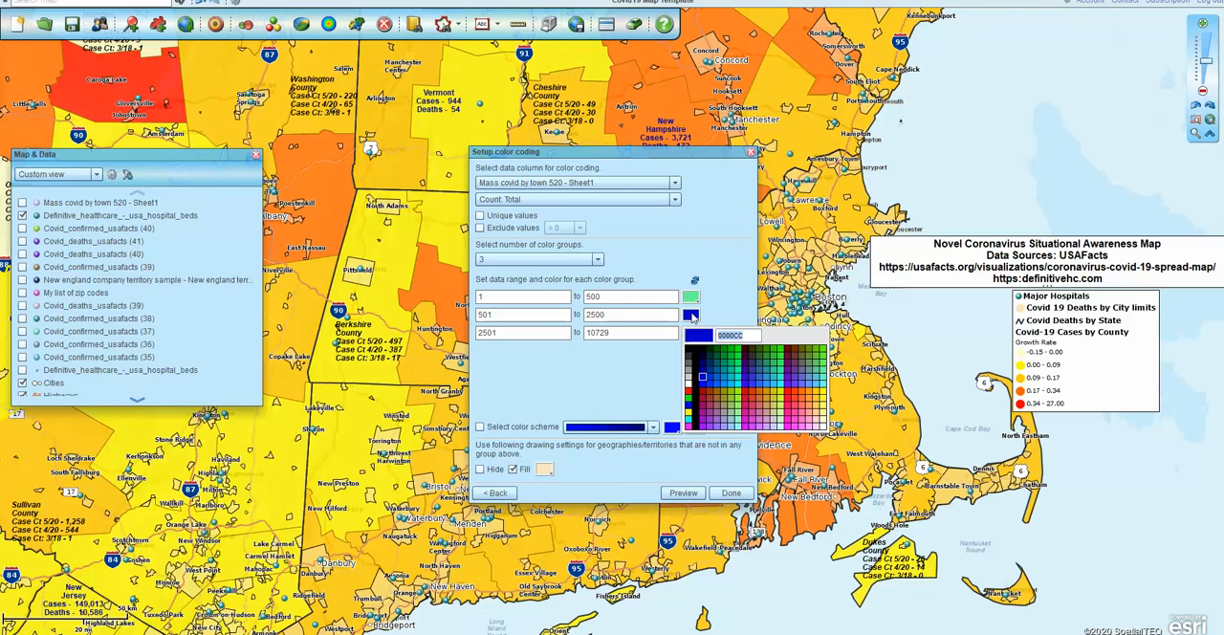
pyautogui.click(737, 386)
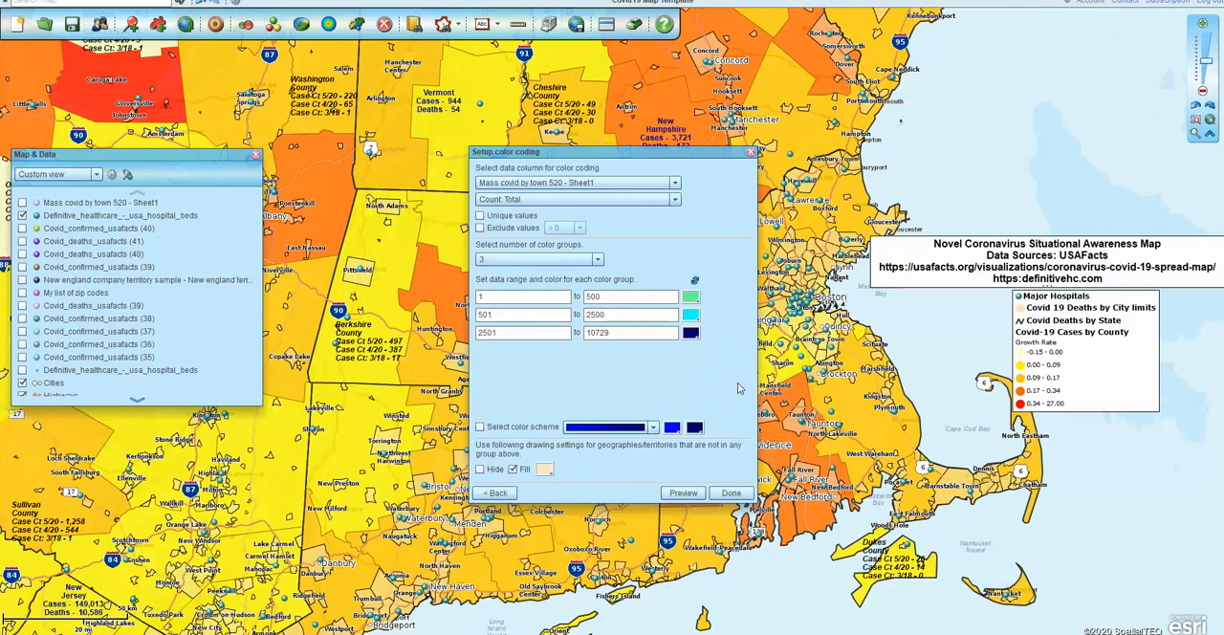
# Color the third group magenta and apply the color coding to the city limits
pyautogui.click(693, 334)
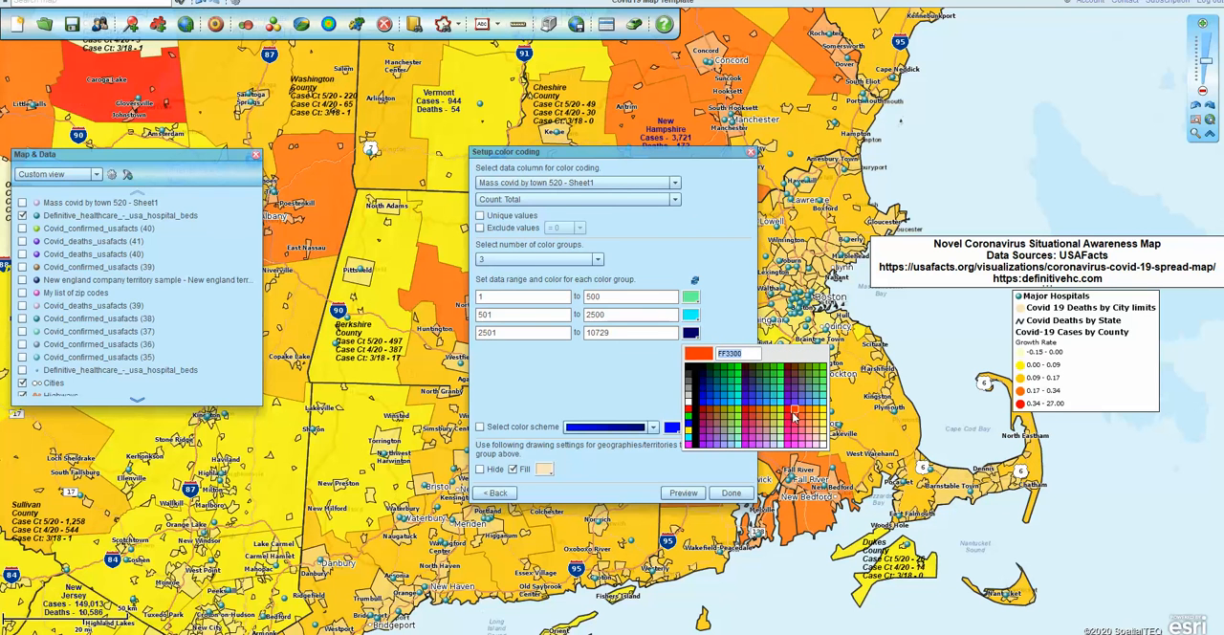
pyautogui.click(798, 442)
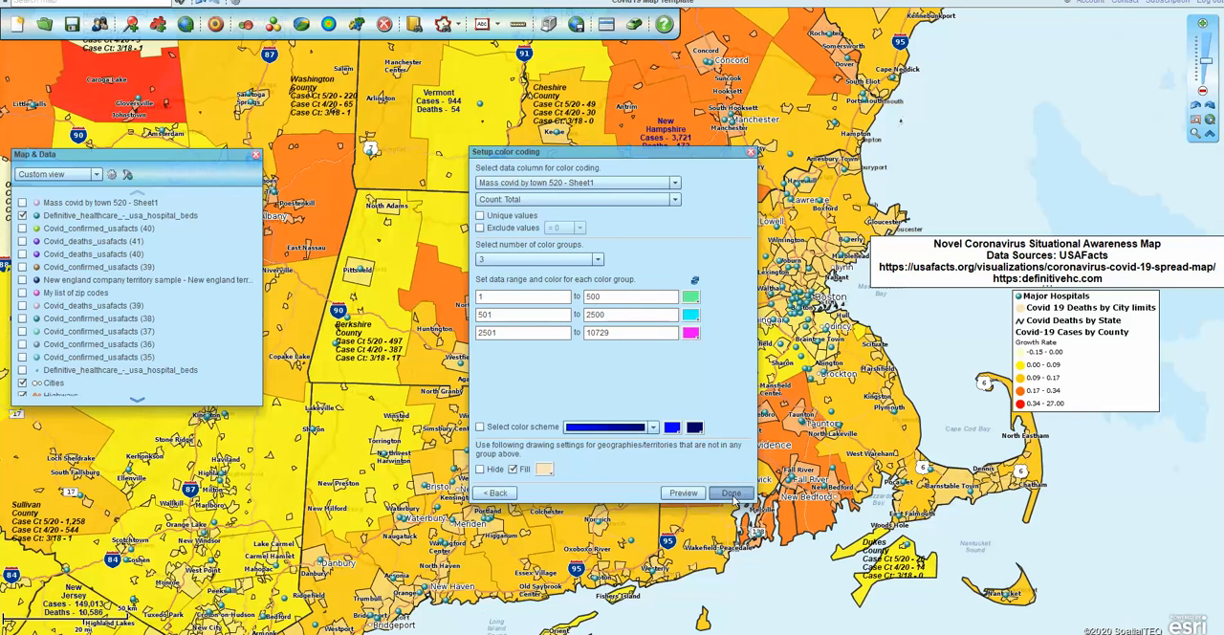
pyautogui.click(730, 493)
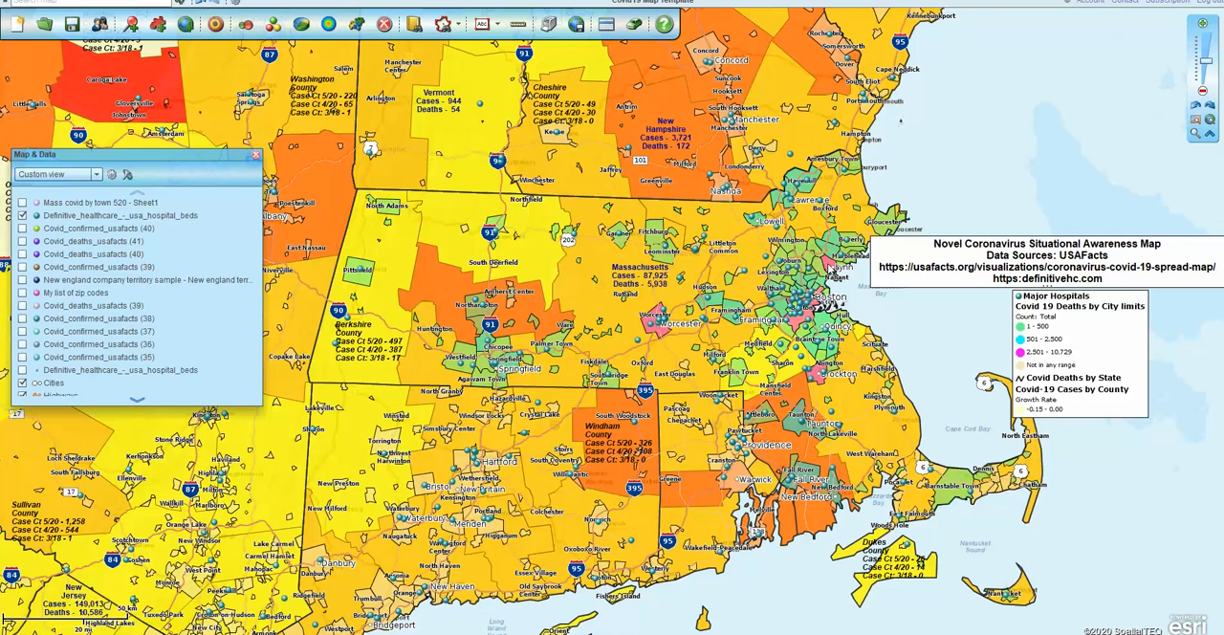
# Examine the color-coded city limits up close in eastern Massachusetts, from Worcester to Boston
pyautogui.moveTo(832, 269)
pyautogui.click(1195, 133)
pyautogui.moveTo(635, 152); pyautogui.dragTo(913, 396)
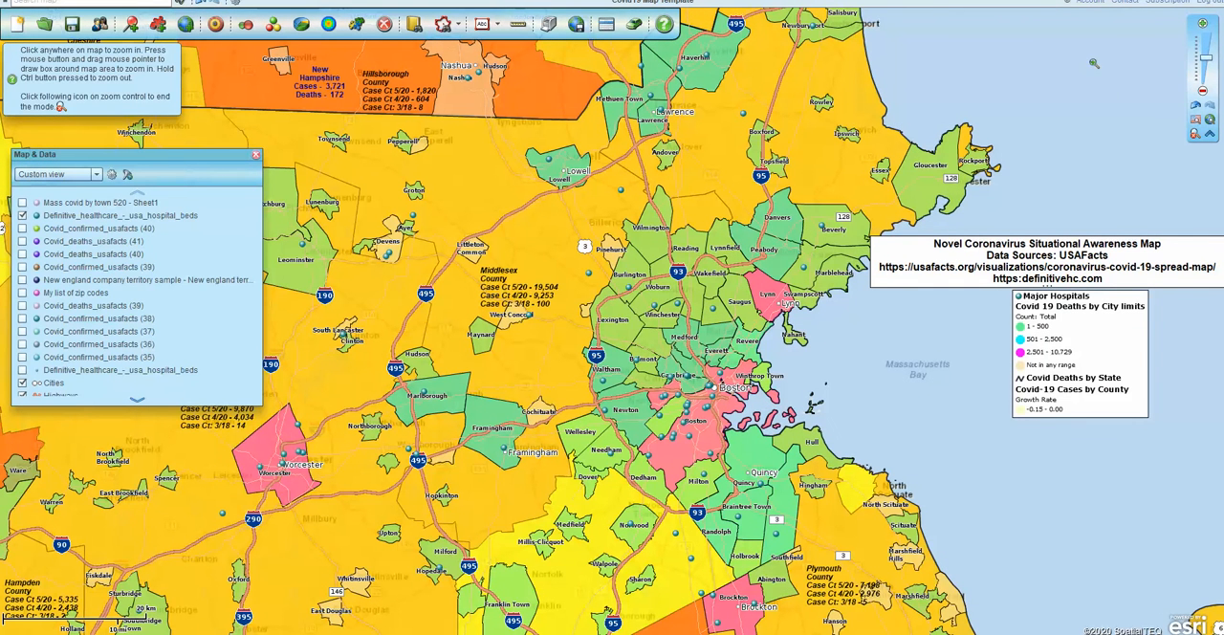
pyautogui.click(1193, 135)
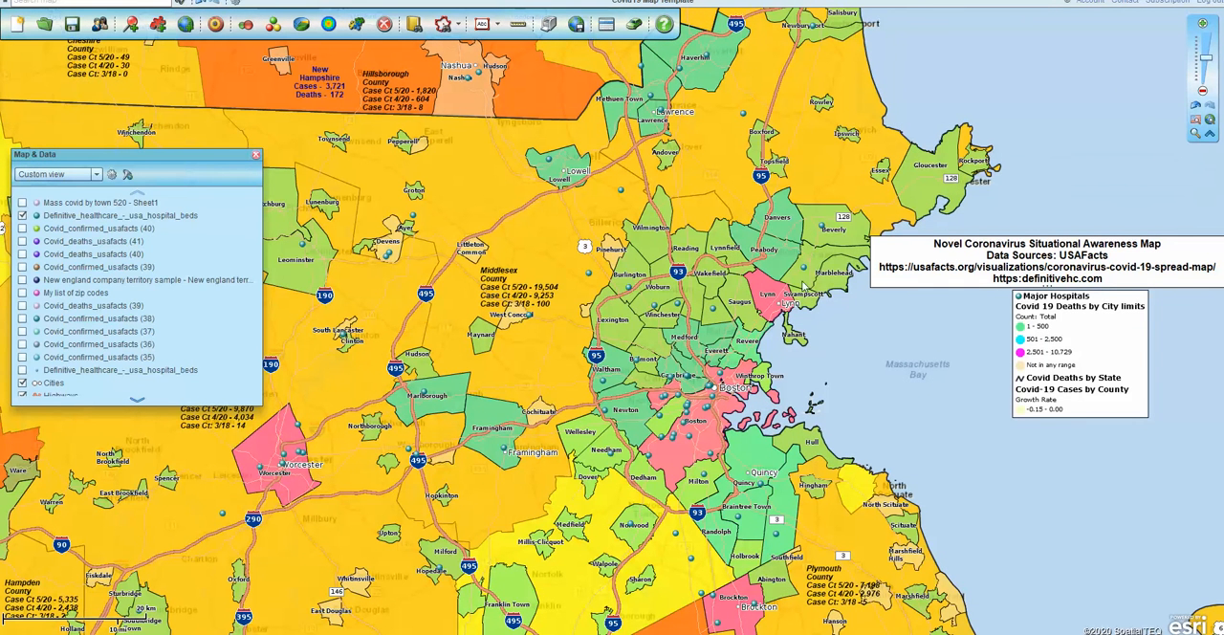